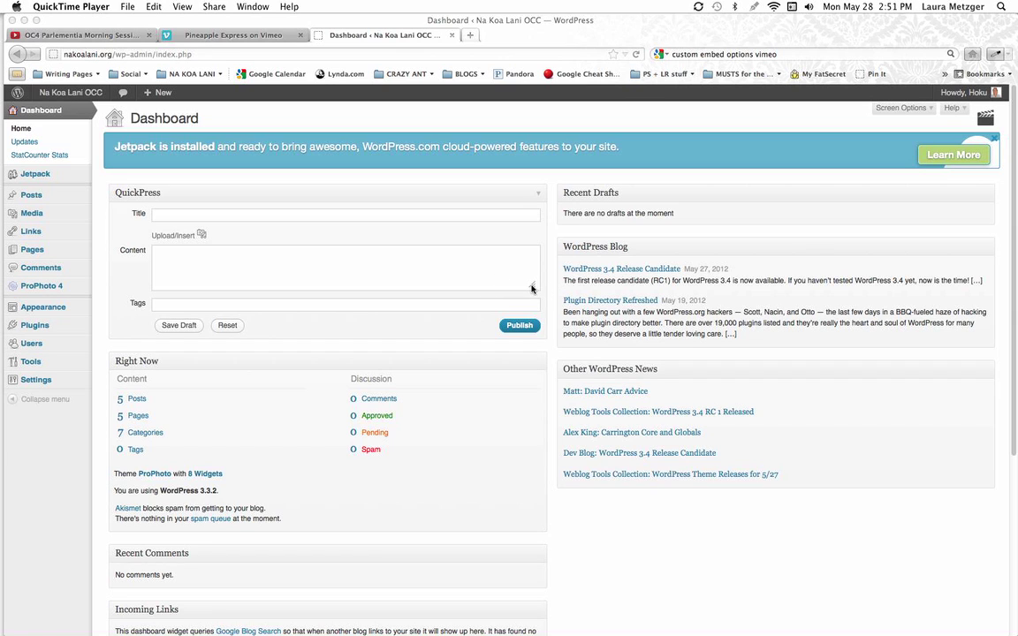
Enlarge the QuickPress content box, then enter the title "cool videos" and the content "Watch these videos" followed by a blank line
left_click_drag(533, 287, 517, 432)
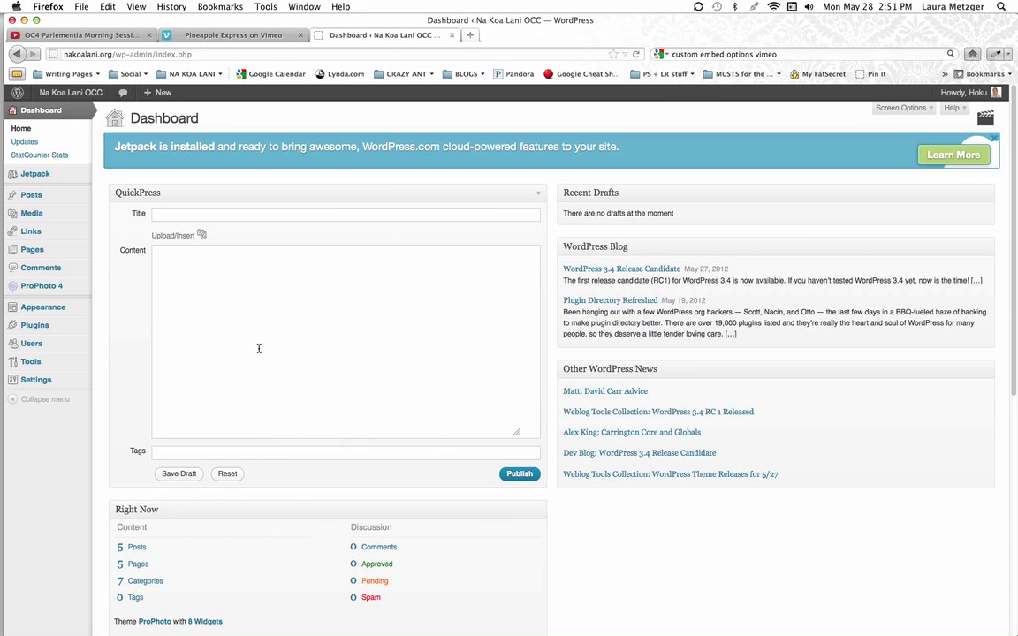
left_click(183, 214)
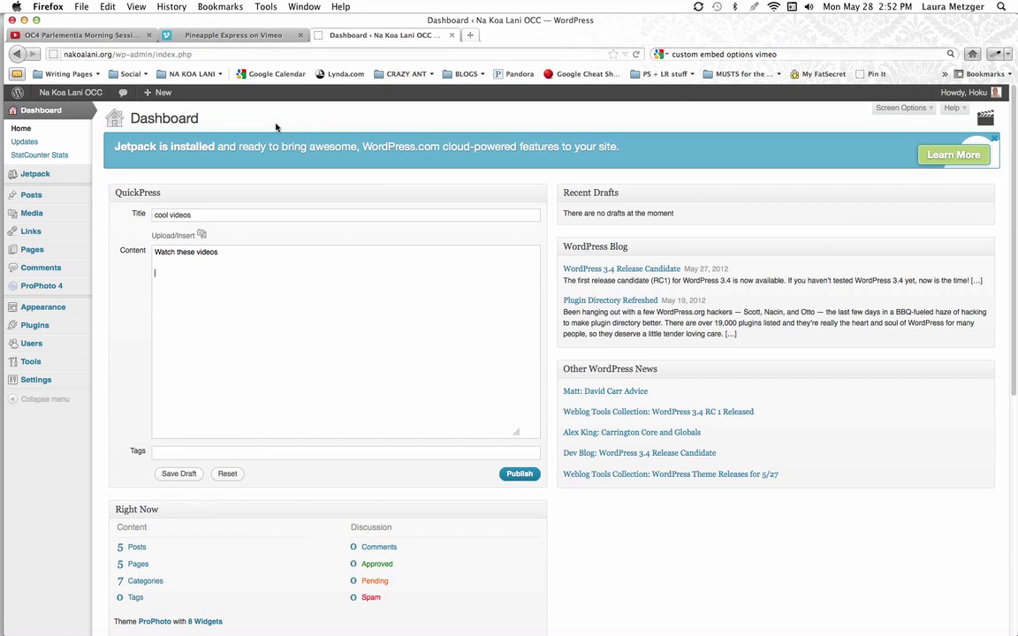
Display the embed code for the YouTube video "OC4 Parlementia Morning Session" in its sharing options
left_click(88, 35)
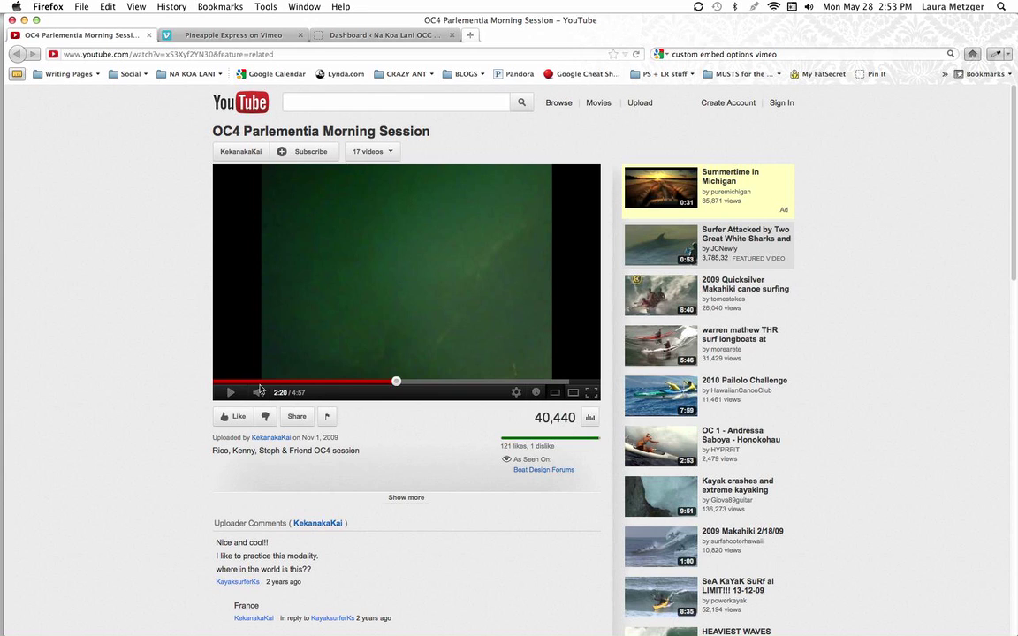
left_click(304, 425)
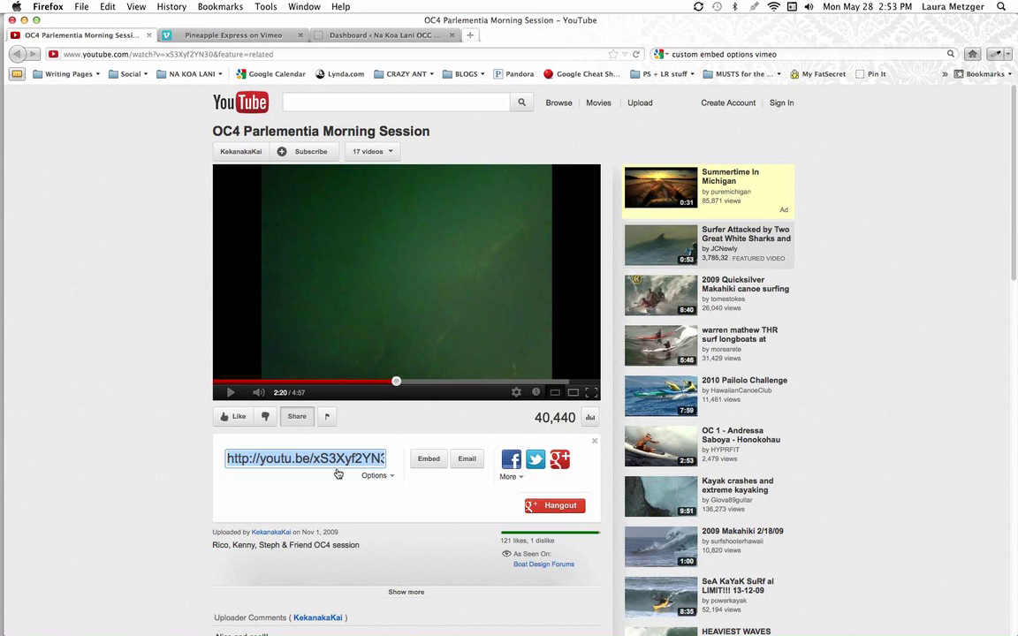
scroll(136, 438, "down", 2)
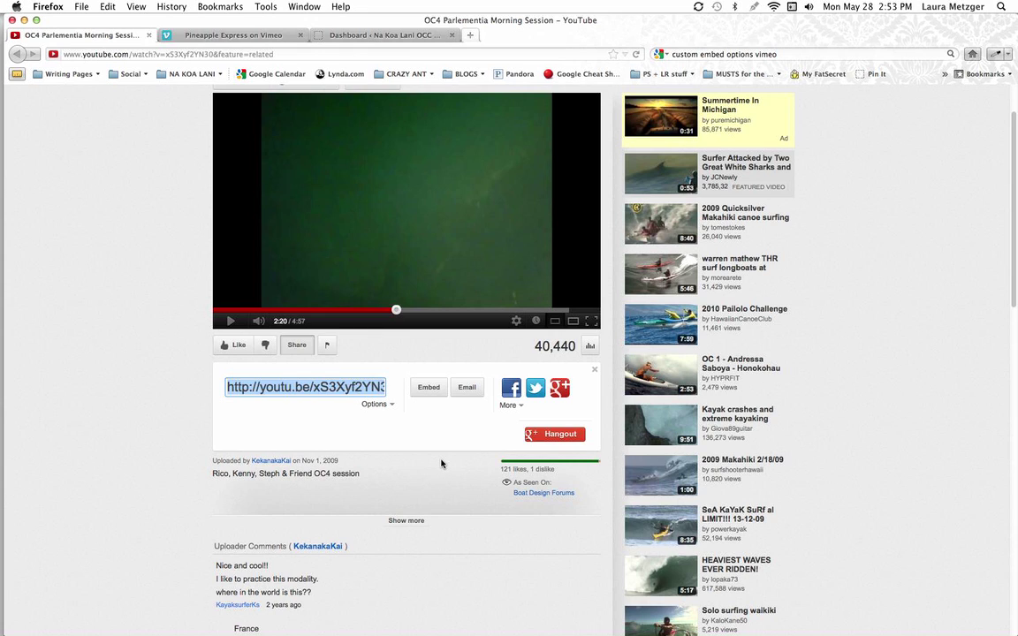
left_click(430, 389)
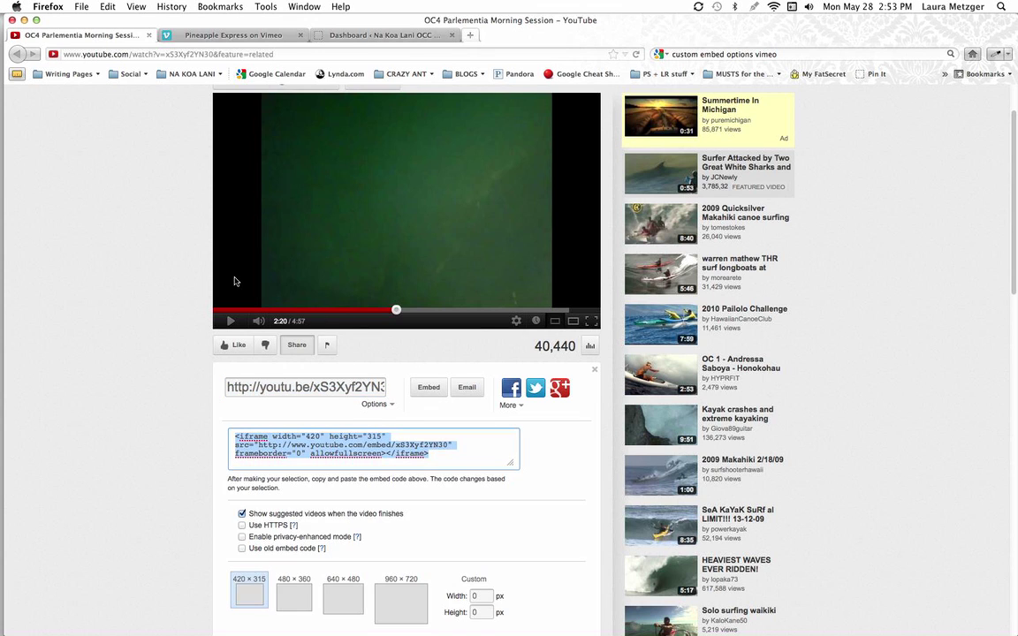
Set the YouTube embed to a custom width of 650 px
scroll(153, 398, "down", 3)
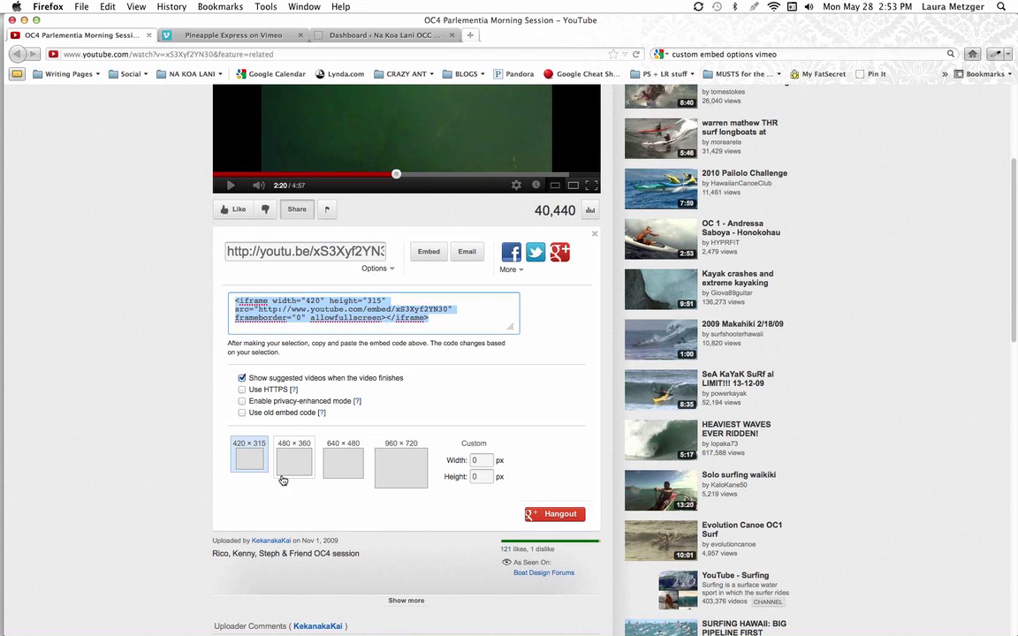
left_click(343, 459)
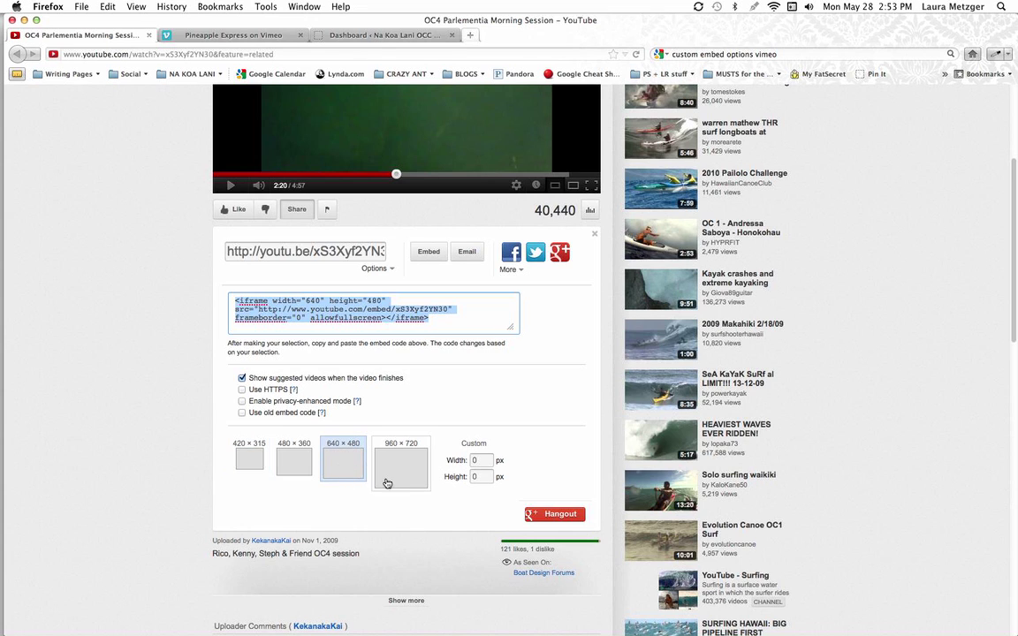
left_click(473, 462)
type("650")
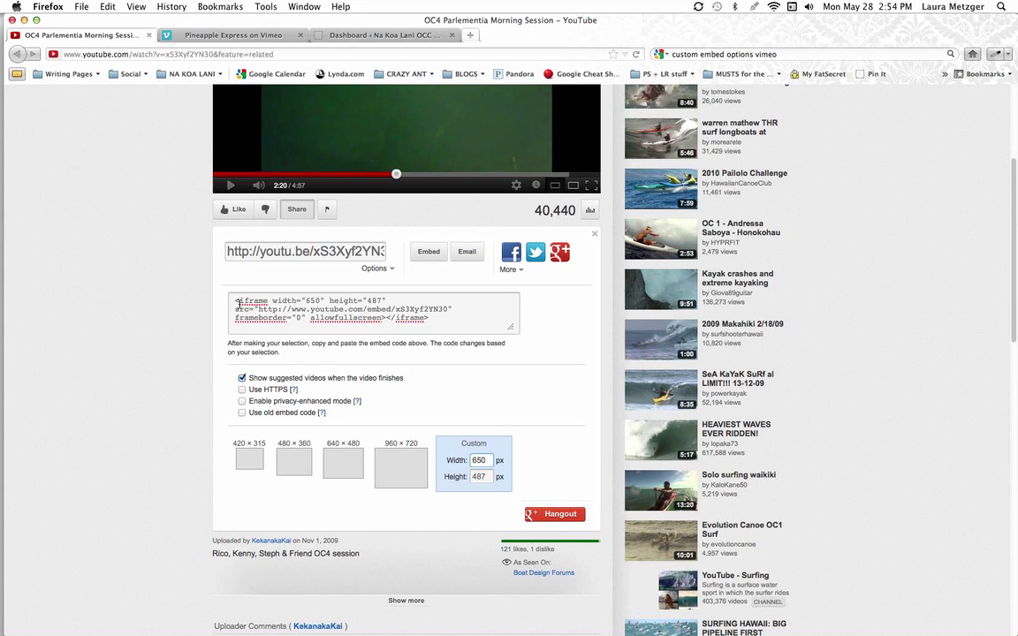
Copy the complete YouTube iframe embed code
left_click_drag(235, 301, 452, 329)
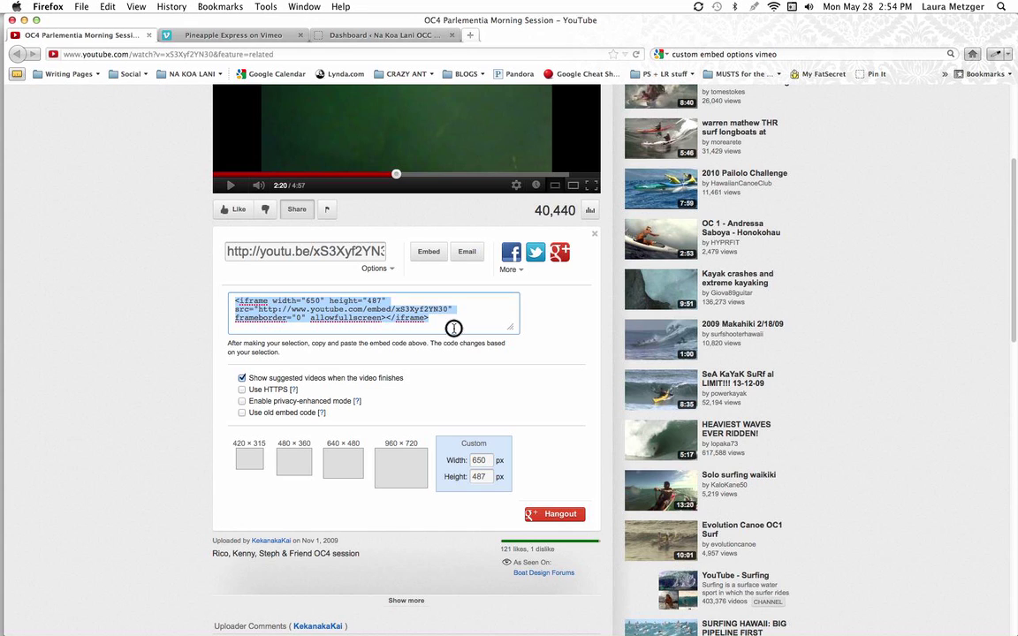
right_click(333, 309)
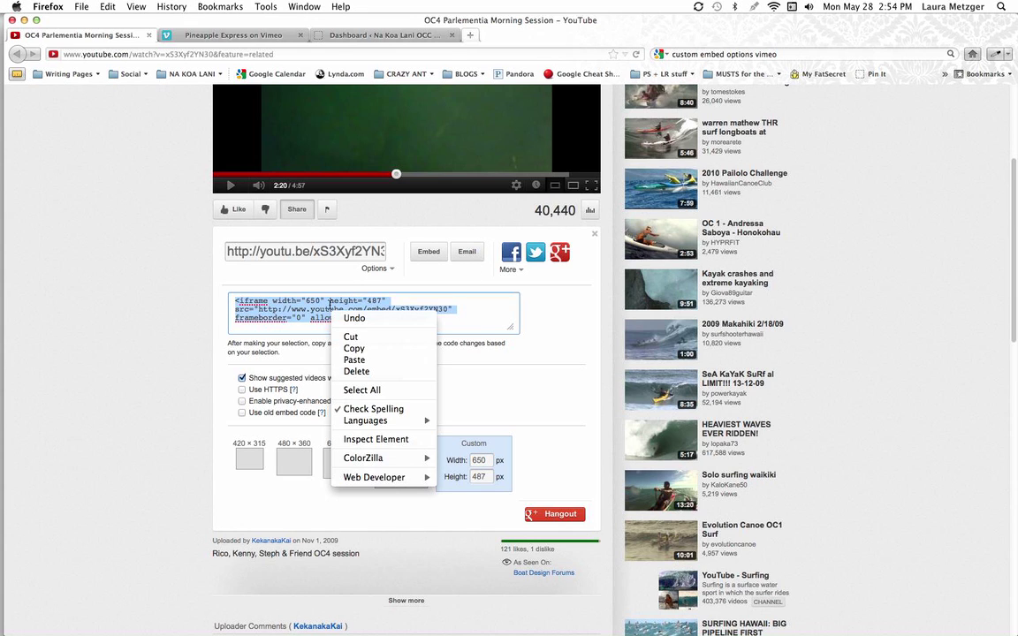
left_click(354, 349)
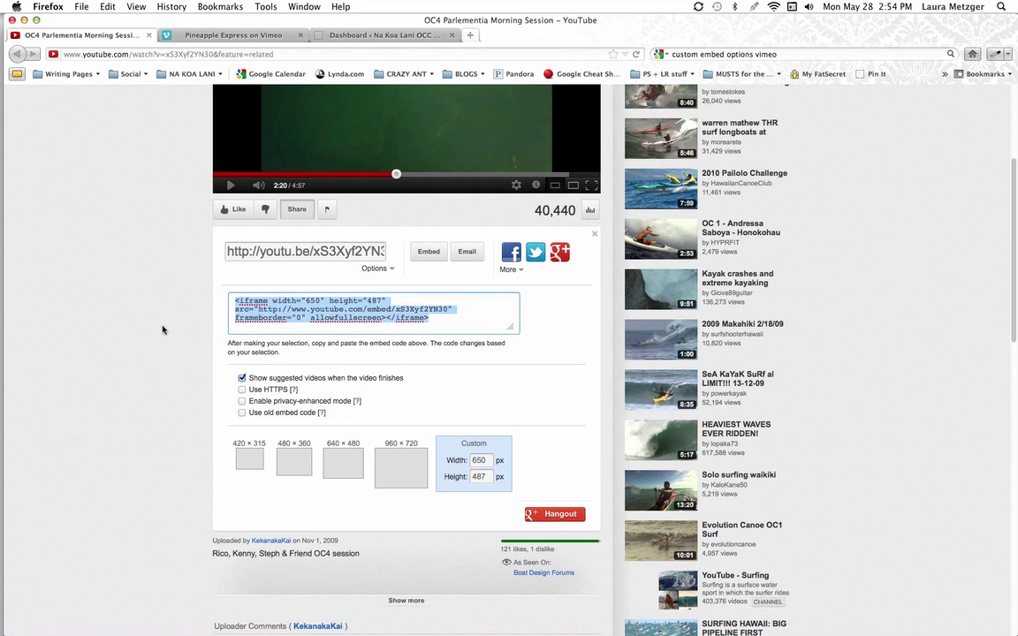
left_click(107, 7)
left_click(104, 63)
Paste the YouTube embed code below "Watch these videos" in the QuickPress content on the WordPress dashboard
left_click(357, 39)
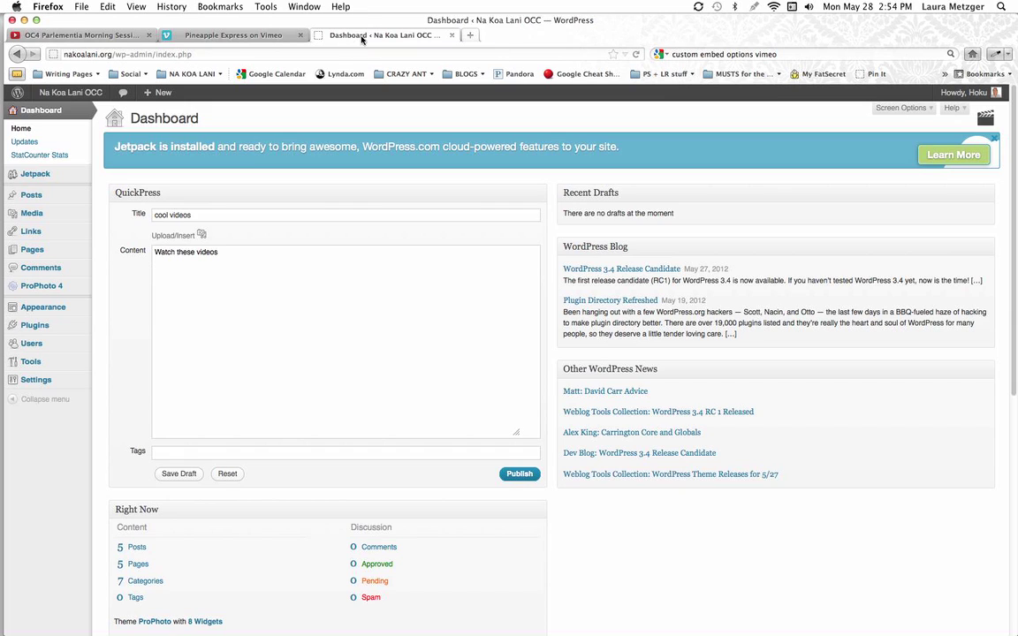
left_click(157, 275)
right_click(163, 278)
left_click(191, 327)
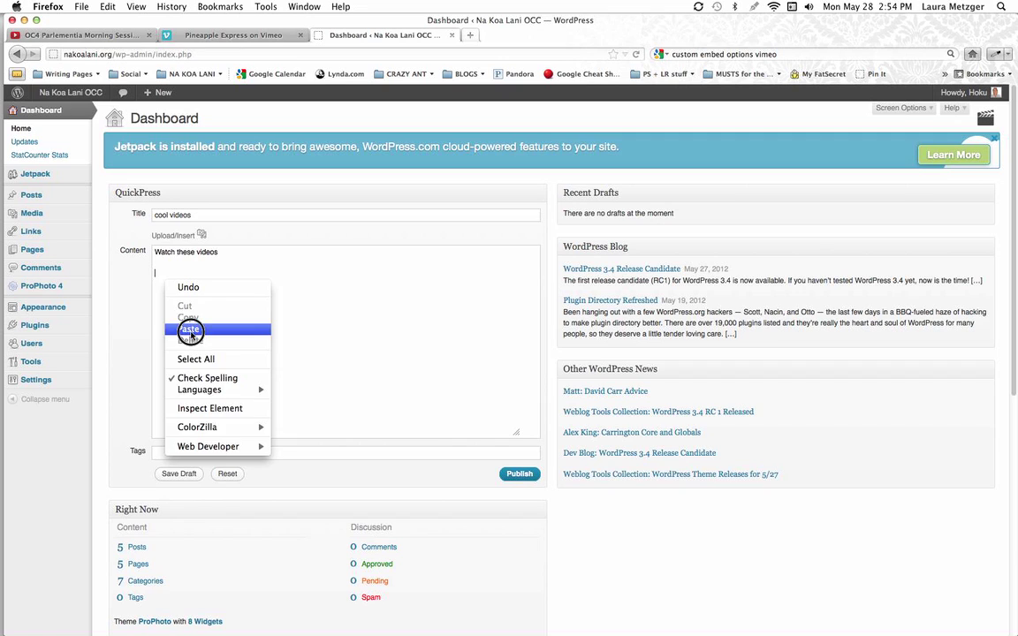
key("super+v")
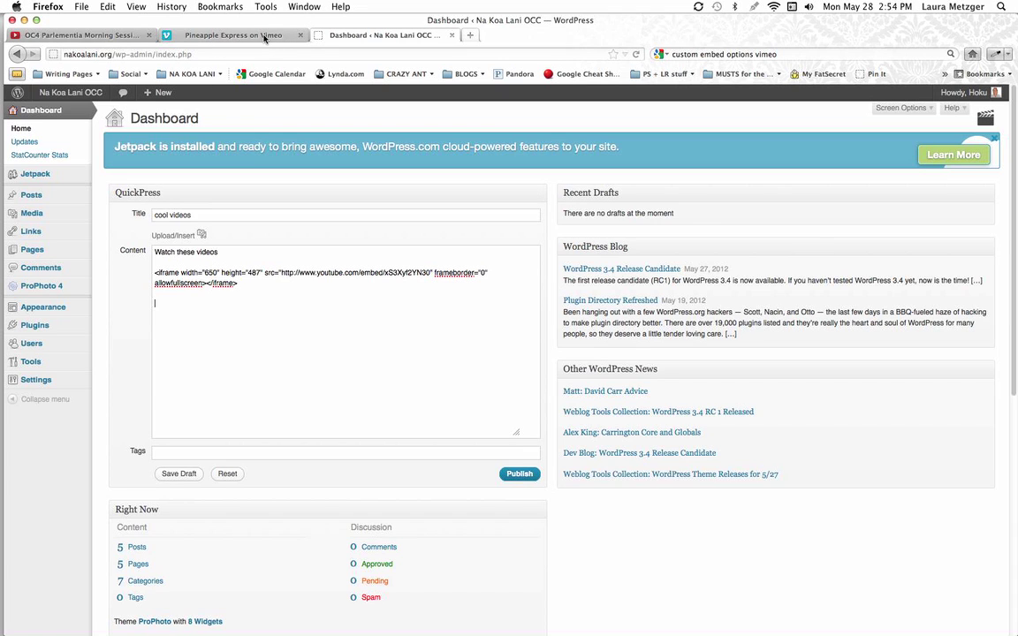
Open the sharing options of the Vimeo video "Pineapple Express" and expand its custom embed options
left_click(235, 35)
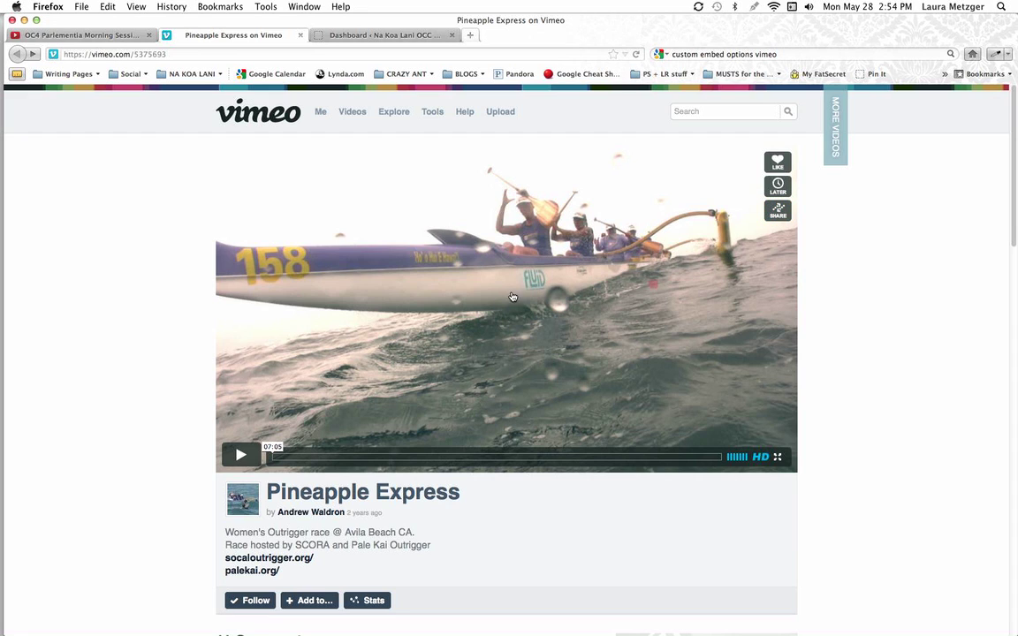
left_click(779, 216)
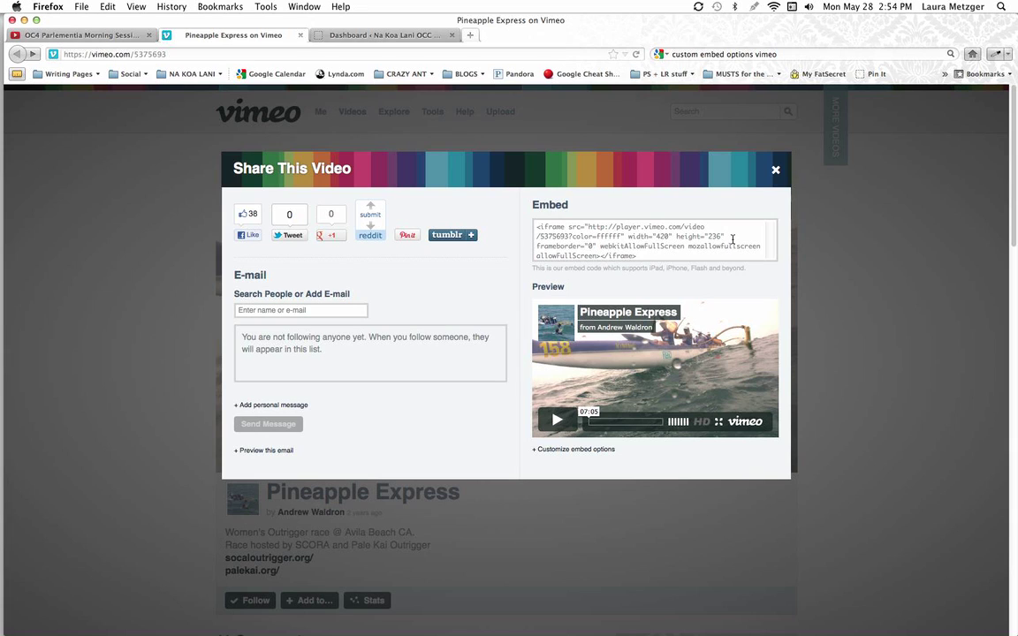
left_click(589, 452)
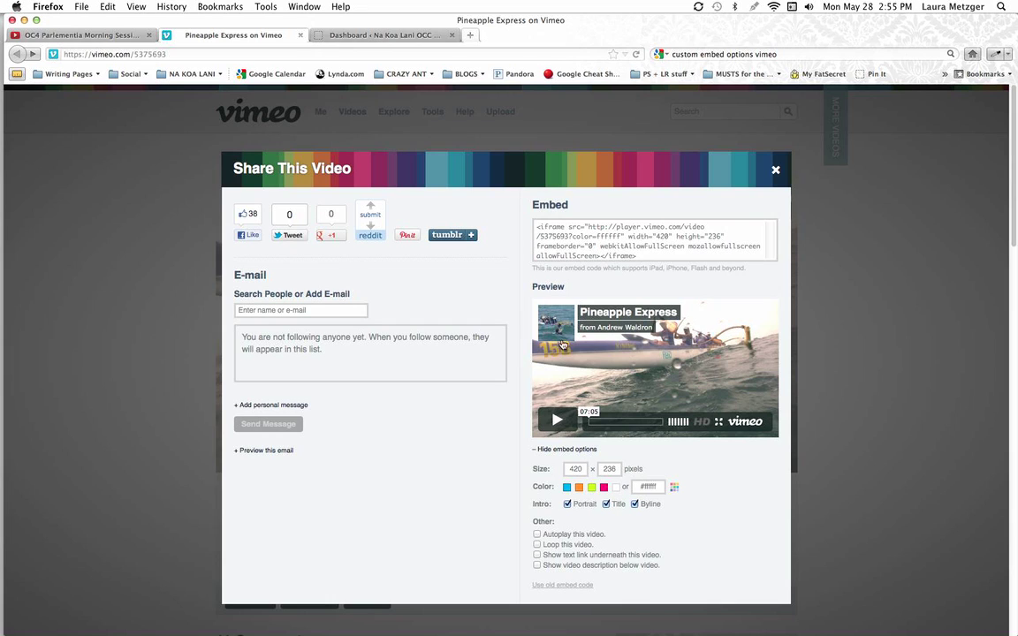
Turn off Portrait and Byline in the Vimeo embed intro and set the embed width to 650 pixels
left_click(568, 504)
left_click(634, 504)
mouse_move(567, 472)
left_mouse_down()
mouse_move(589, 469)
mouse_move(583, 475)
left_mouse_up()
type("650")
key("Tab")
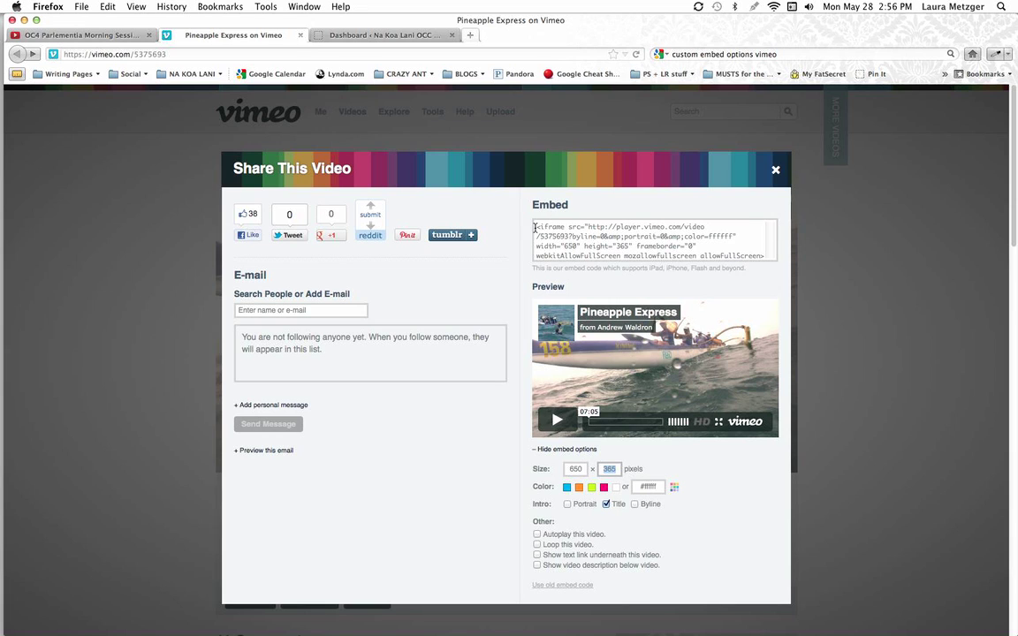
Copy the complete customized Vimeo iframe embed code
left_click_drag(535, 228, 761, 291)
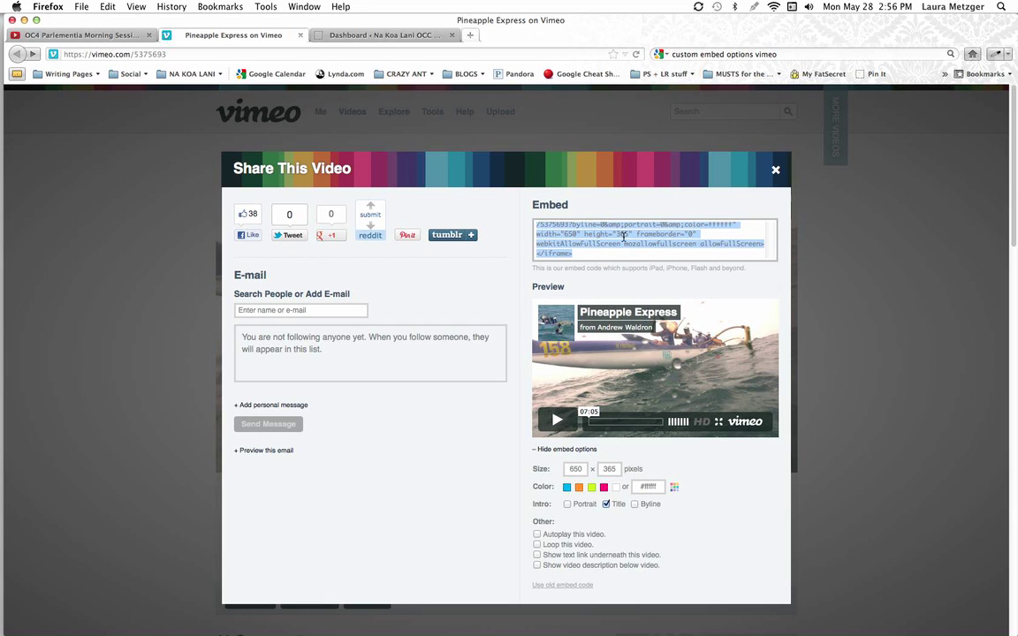
left_click(109, 7)
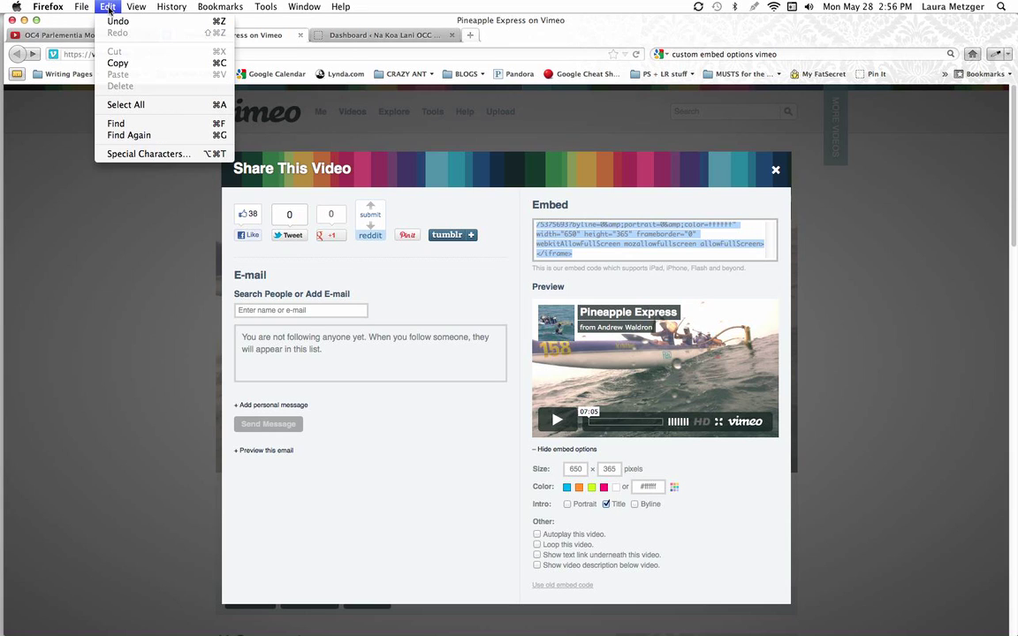
left_click(132, 66)
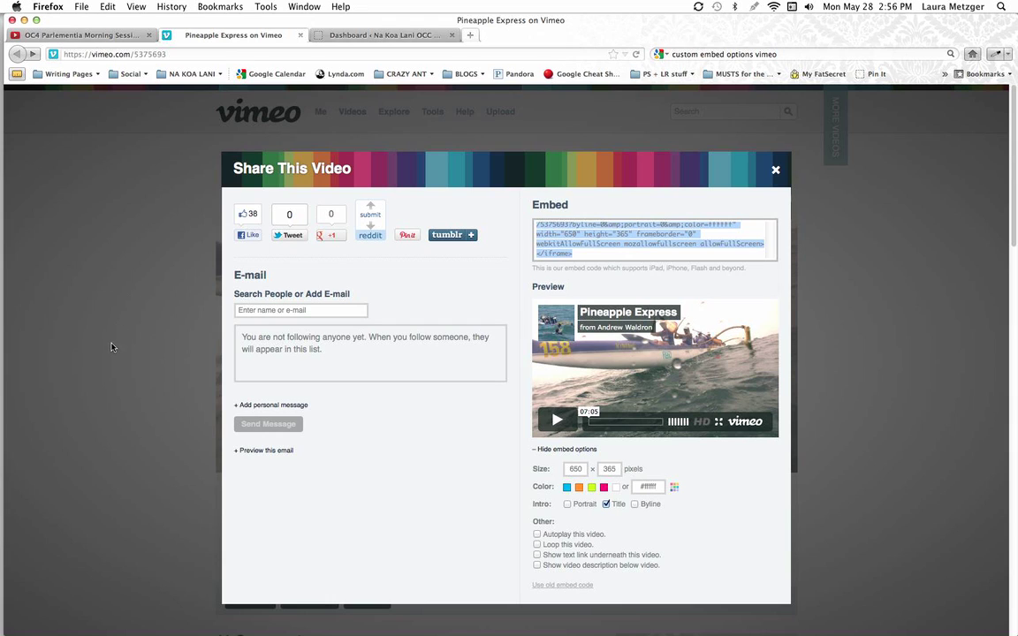
Paste the Vimeo embed code beneath the YouTube code in the QuickPress content on the WordPress dashboard
left_click(353, 34)
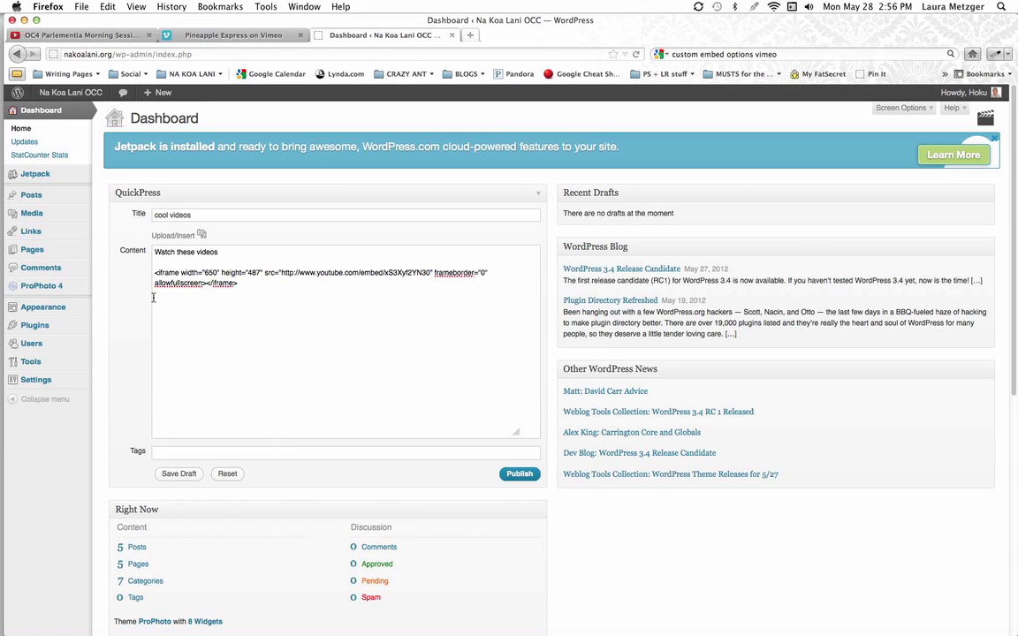
left_click(161, 361)
right_click(163, 303)
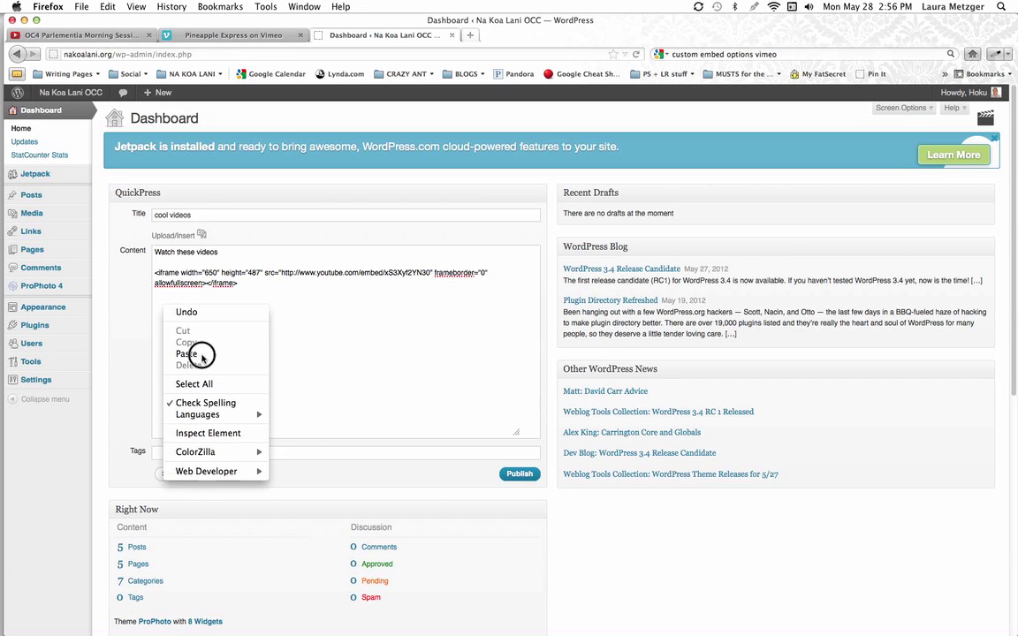
left_click(185, 354)
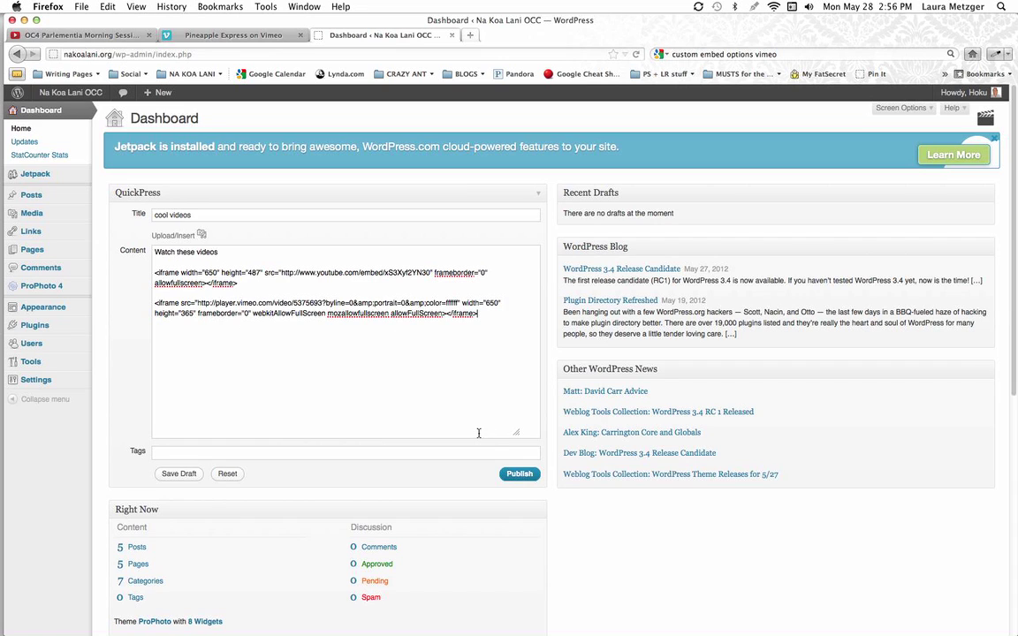
Publish the "cool videos" post and open it on the live site
left_click(519, 475)
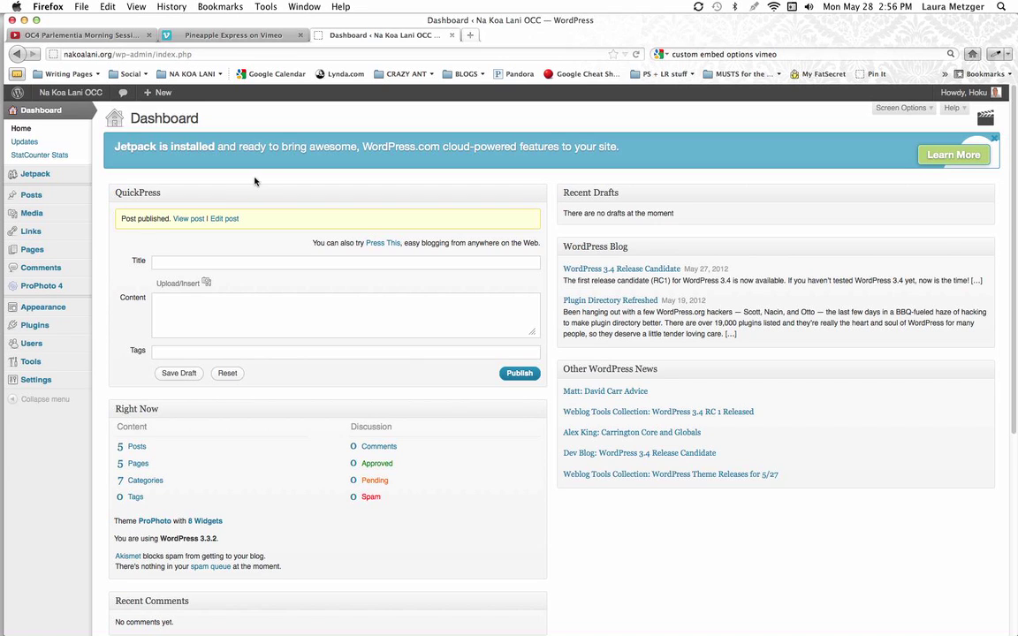
left_click(192, 220)
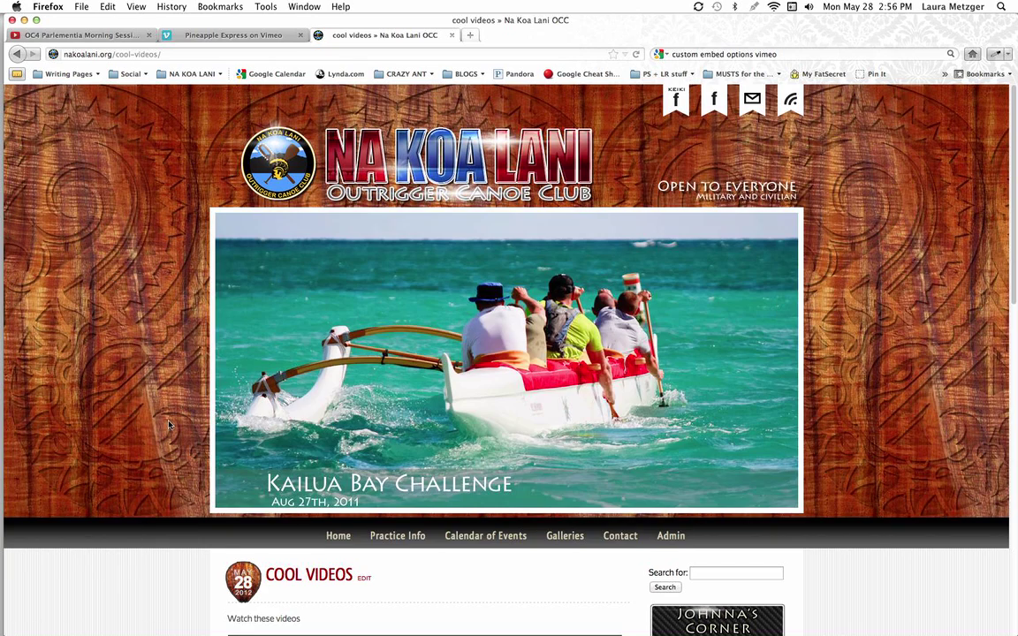
Check both embedded videos in the published post, briefly playing and then pausing the YouTube video
scroll(142, 407, "down", 5)
scroll(128, 459, "down", 4)
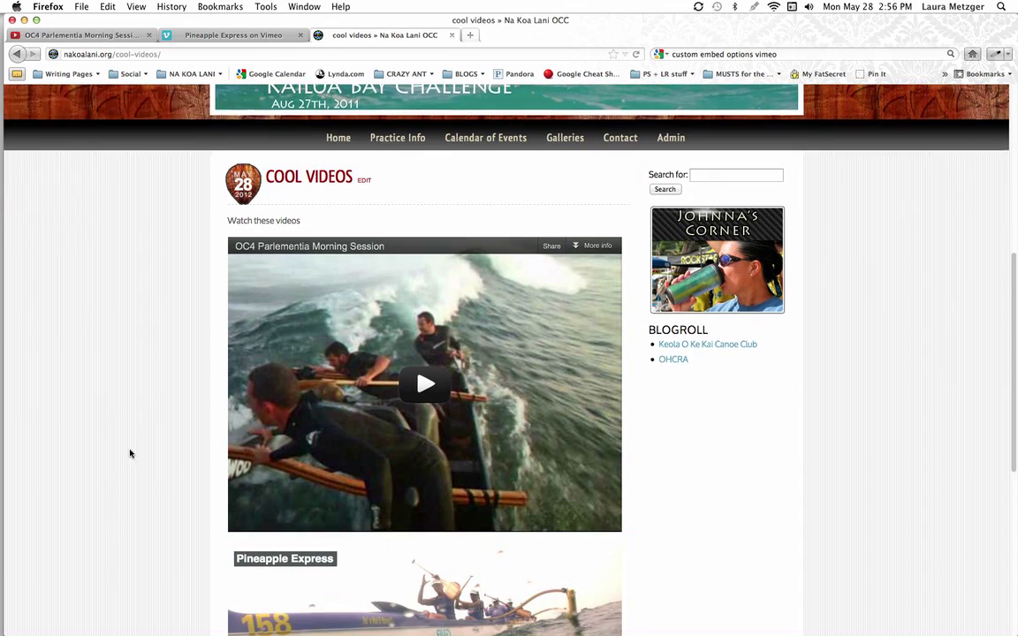
scroll(168, 291, "down", 5)
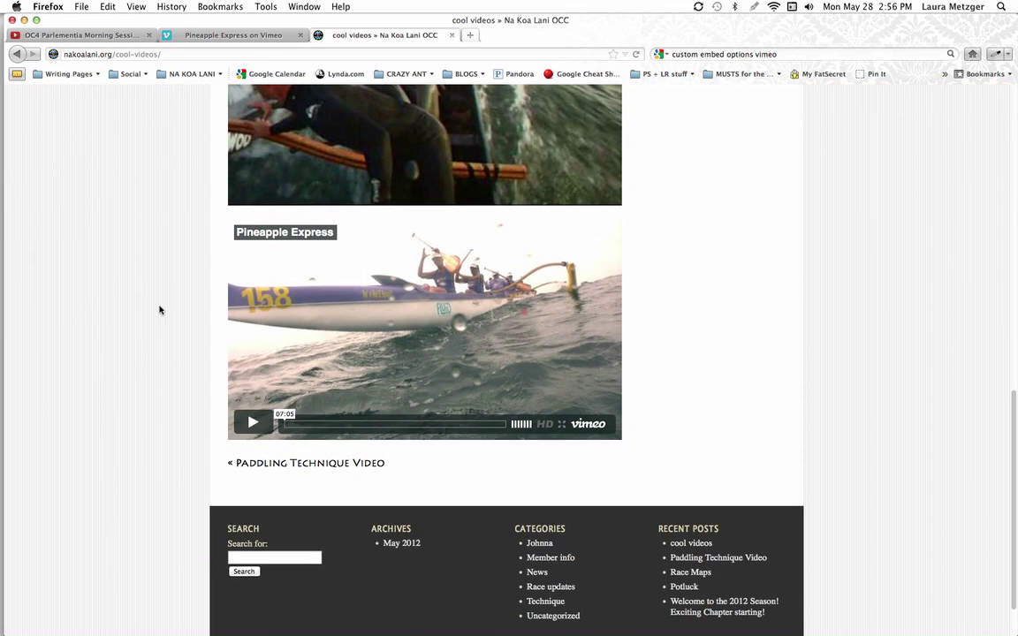
scroll(118, 434, "up", 5)
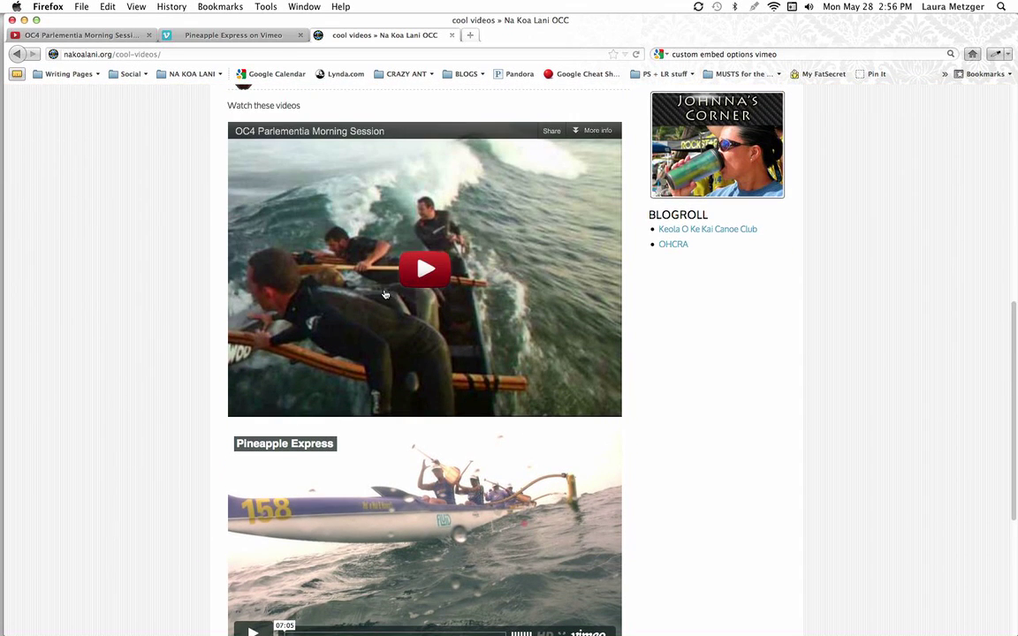
left_click(347, 265)
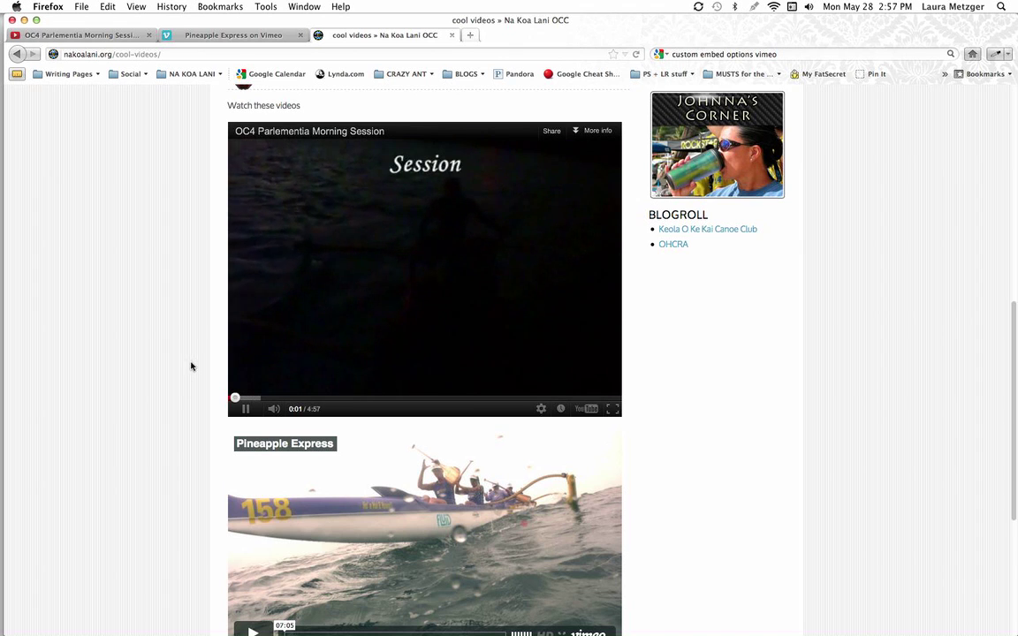
left_click(246, 408)
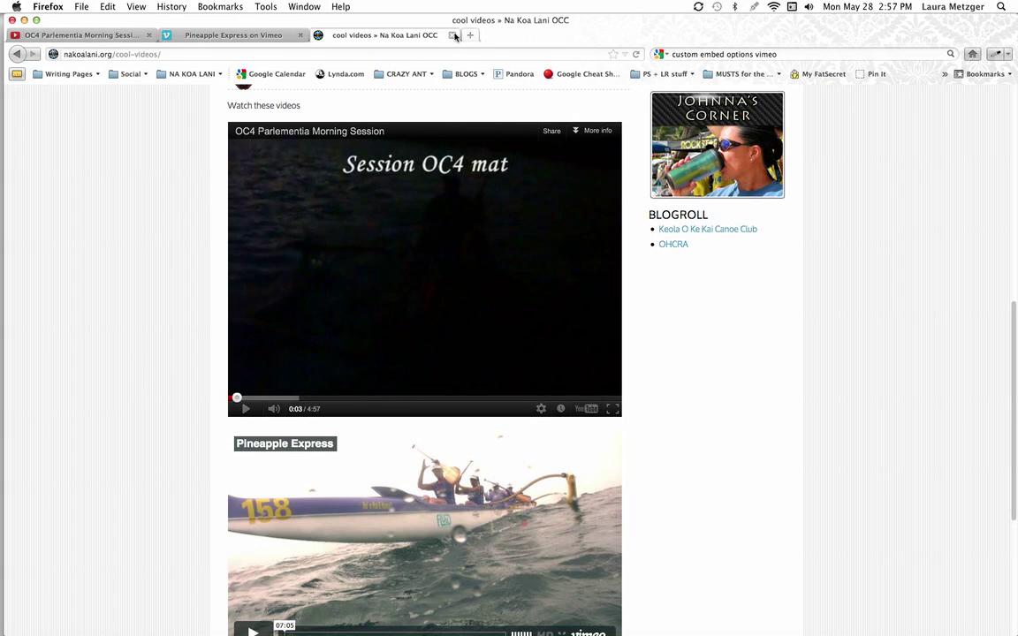
Close the published post and reopen the WordPress dashboard in a new browser tab from the NA KOA LANI bookmarks
left_click(453, 35)
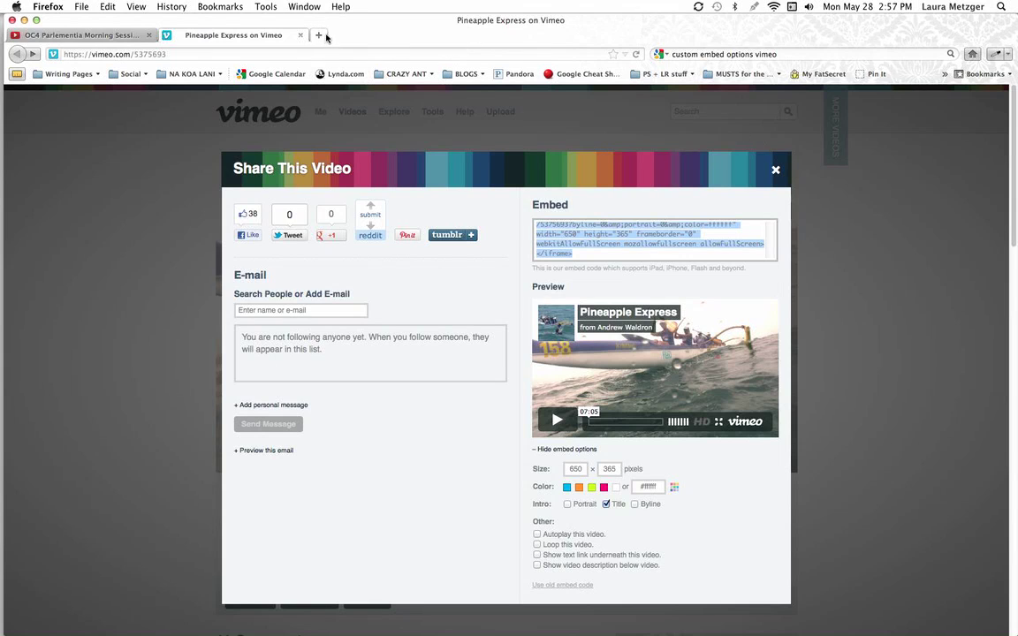
left_click(319, 35)
left_click(217, 78)
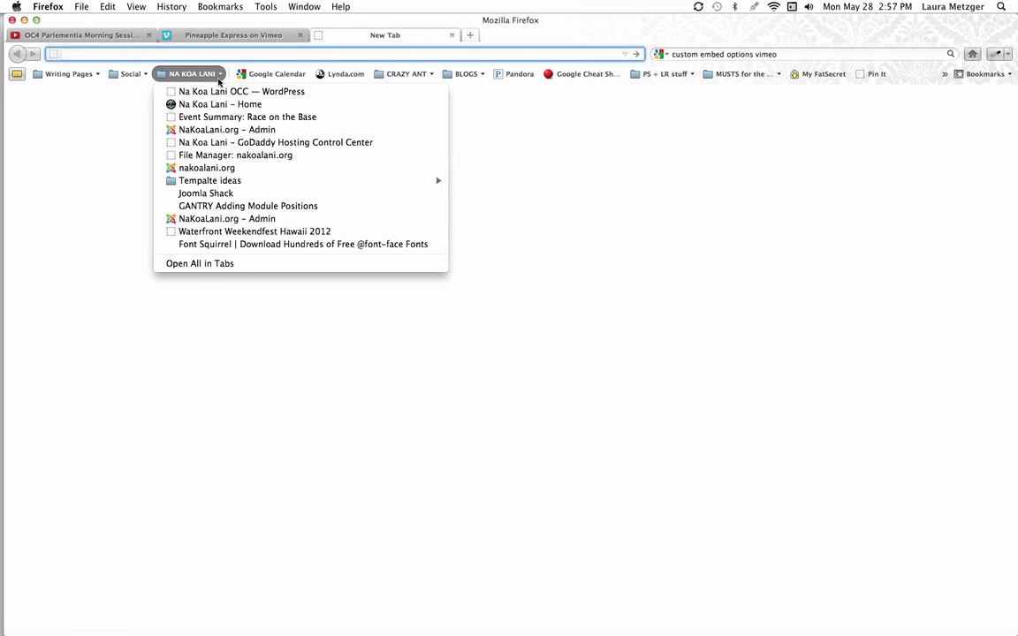
left_click(239, 91)
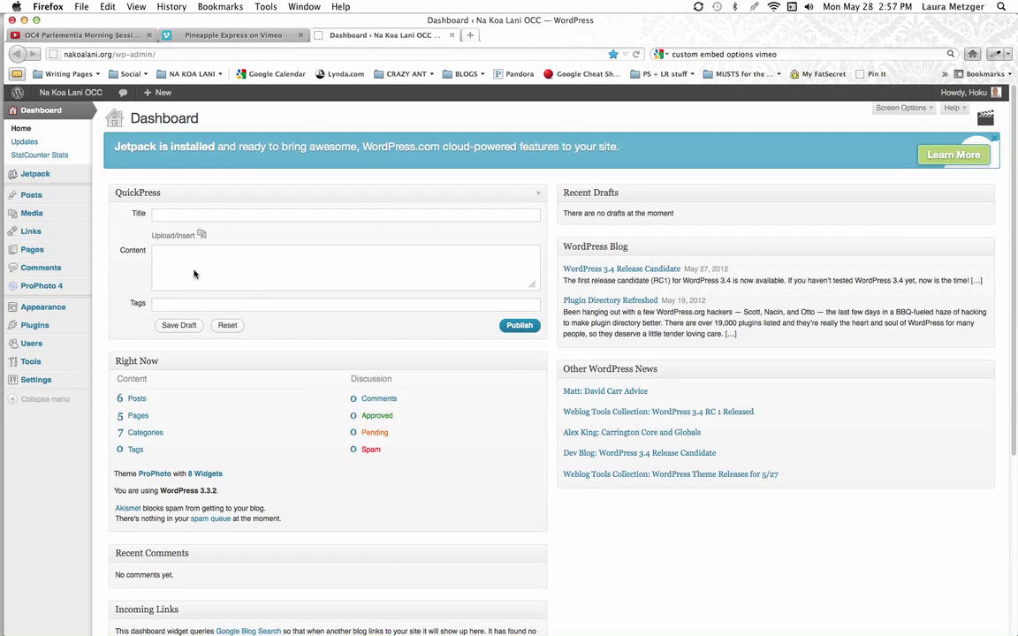
Open the list of all posts and move the "cool videos" post to the trash
mouse_move(64, 198)
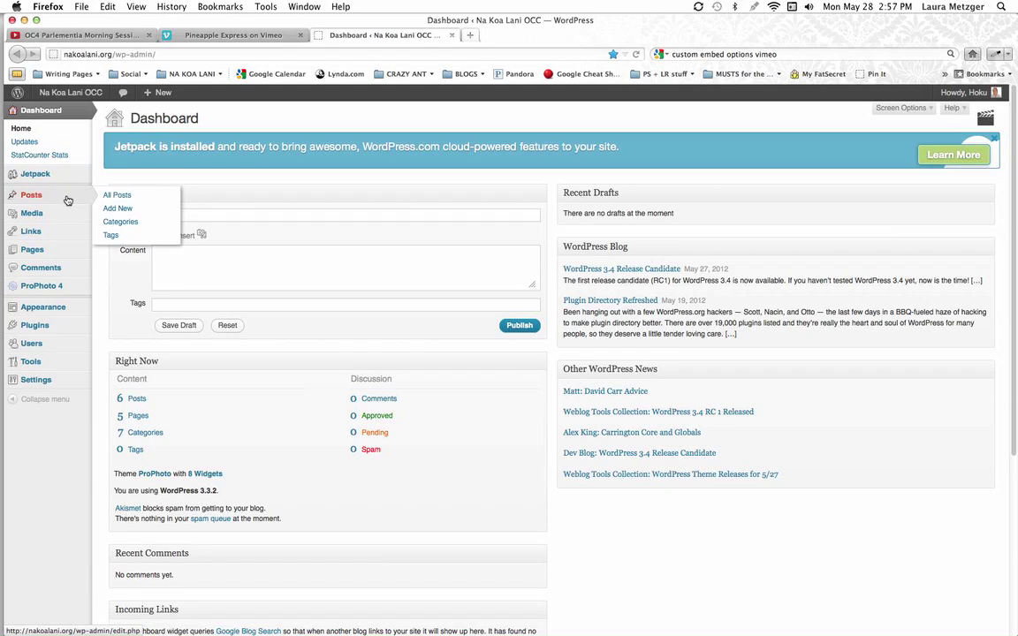
left_click(138, 198)
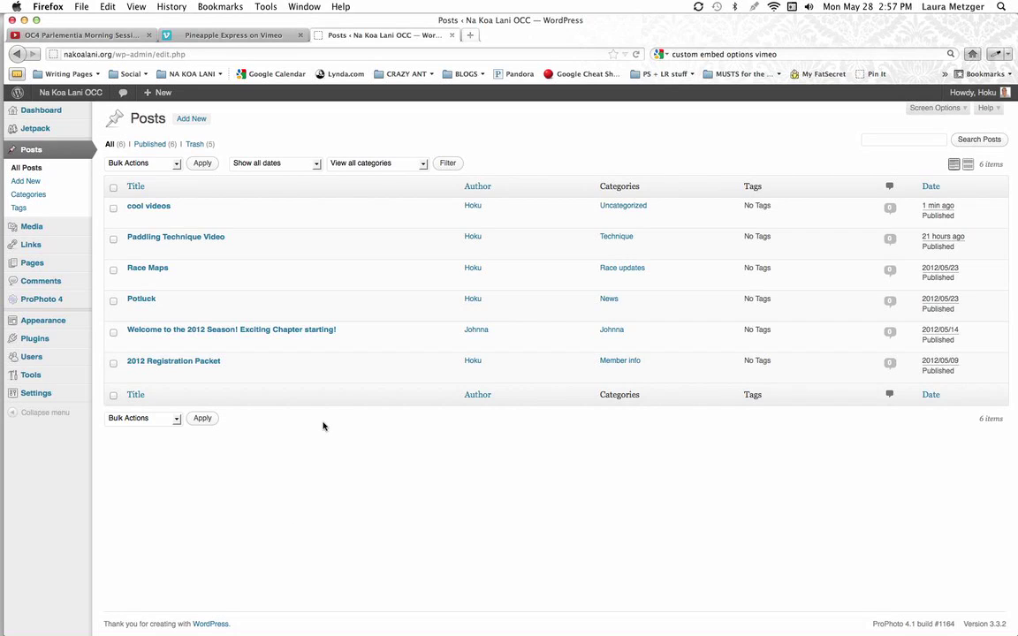
mouse_move(167, 209)
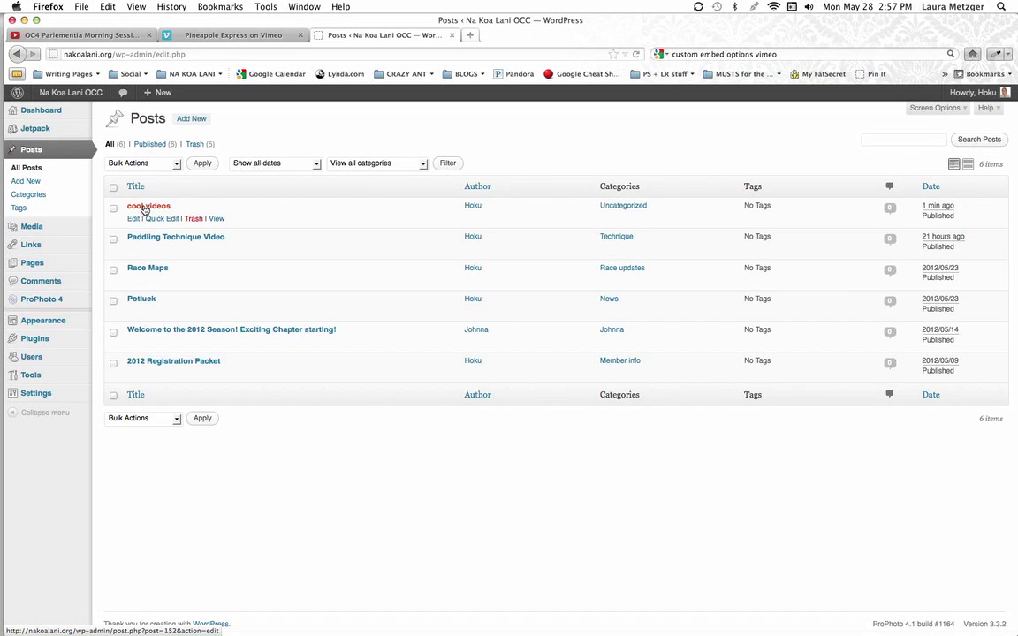
left_click(195, 219)
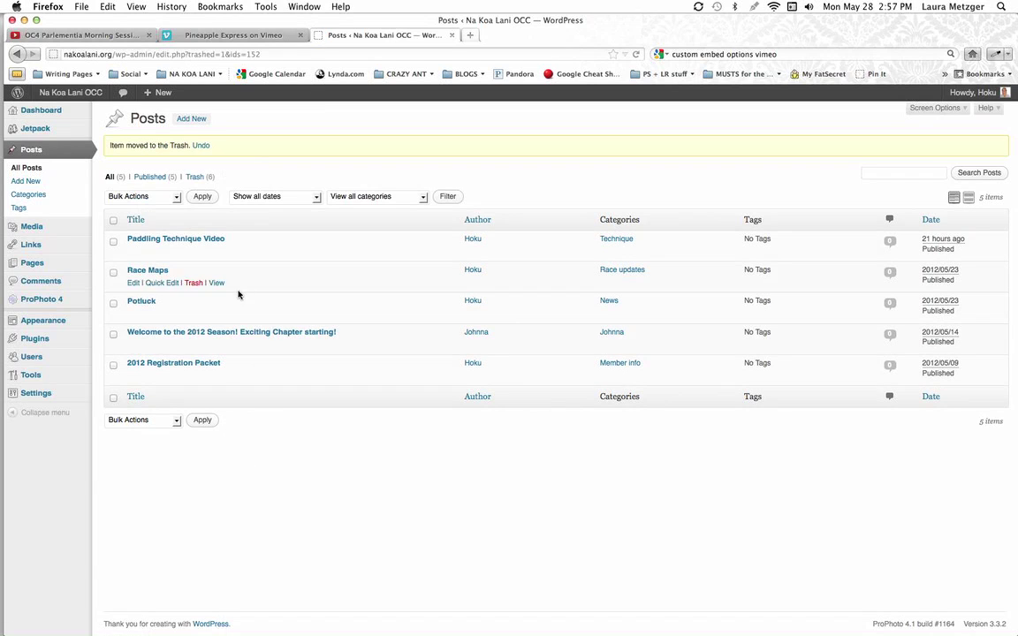
Permanently delete all the posts in the trash with the Delete Permanently bulk action
left_click(194, 178)
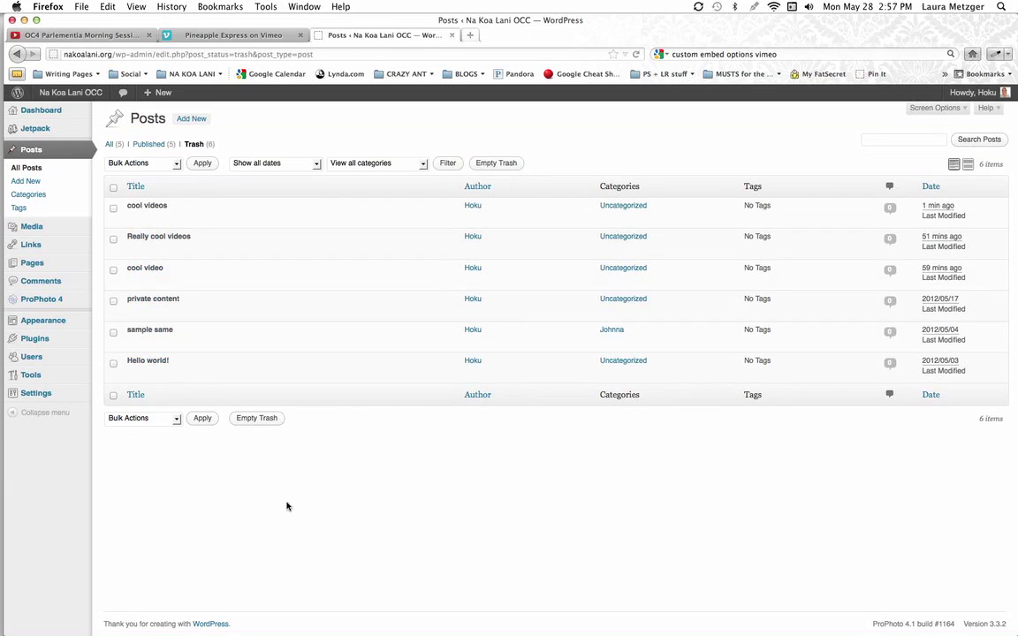
left_click(113, 187)
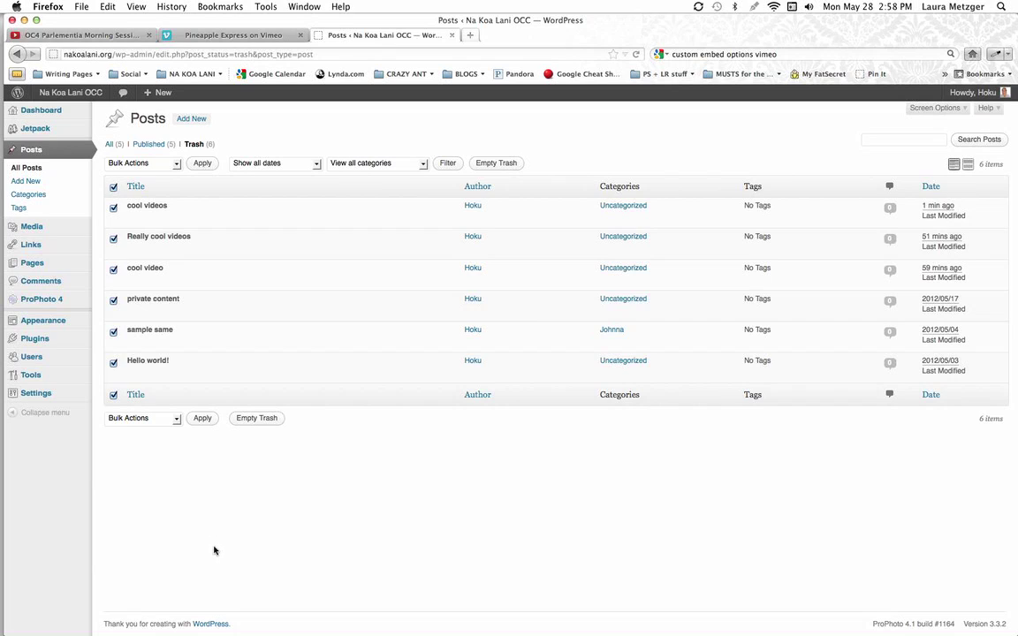
left_click(164, 419)
left_click(145, 451)
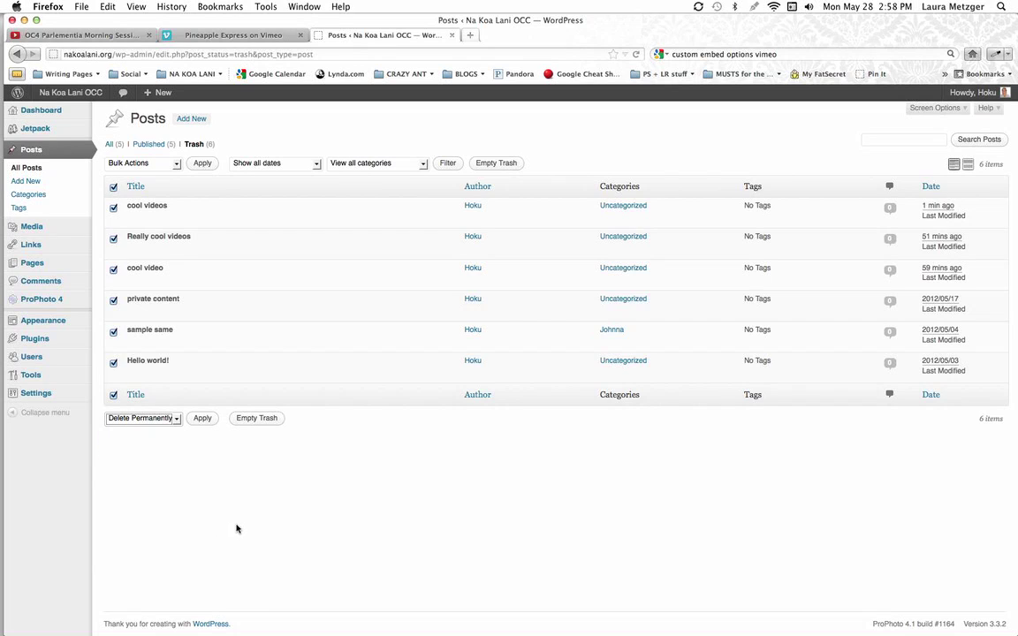
left_click(202, 418)
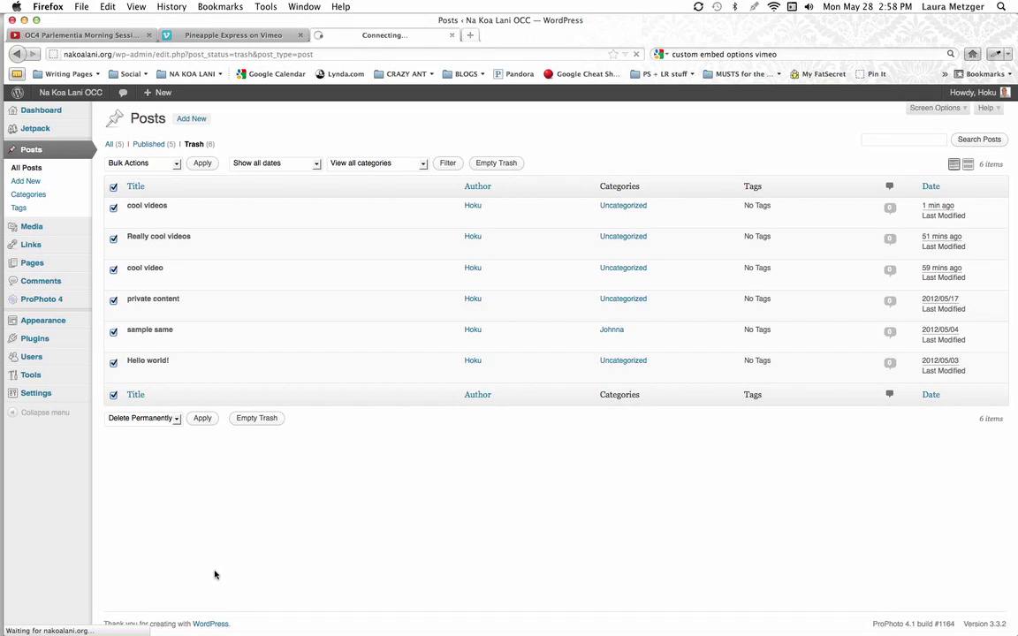